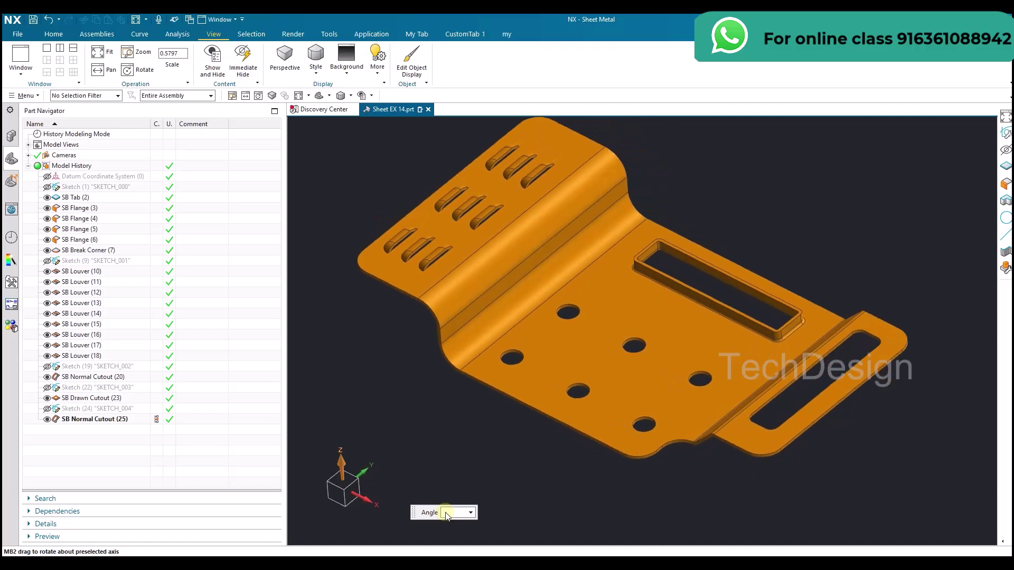
Review the EX 14 PDF drawing, then switch back to NX.
mouse_move(616, 552)
click(616, 509)
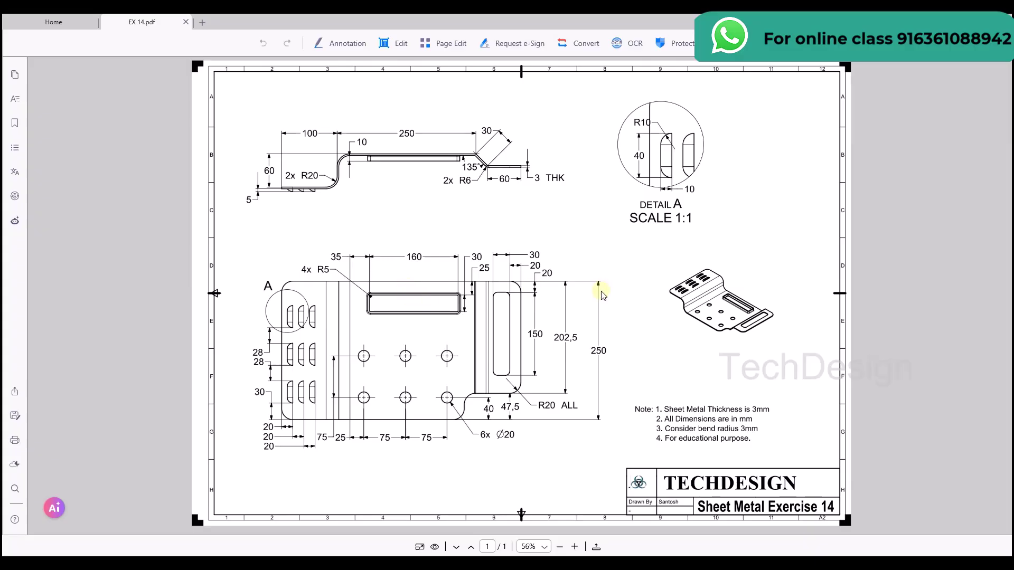
key(alt+Tab)
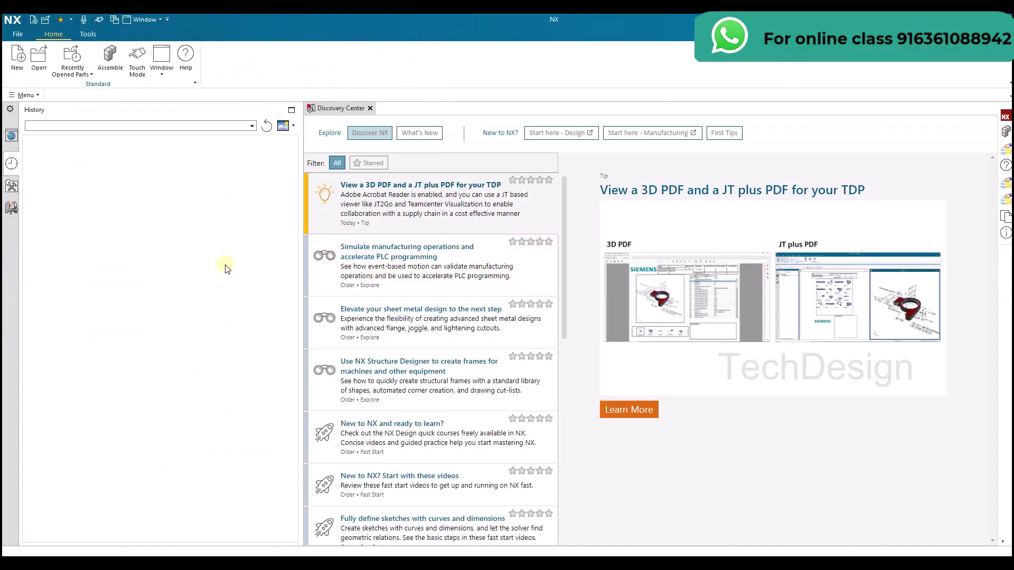
Create a new part, sheet_metal_model1.prt, from the Sheet Metal template.
key(ctrl+n)
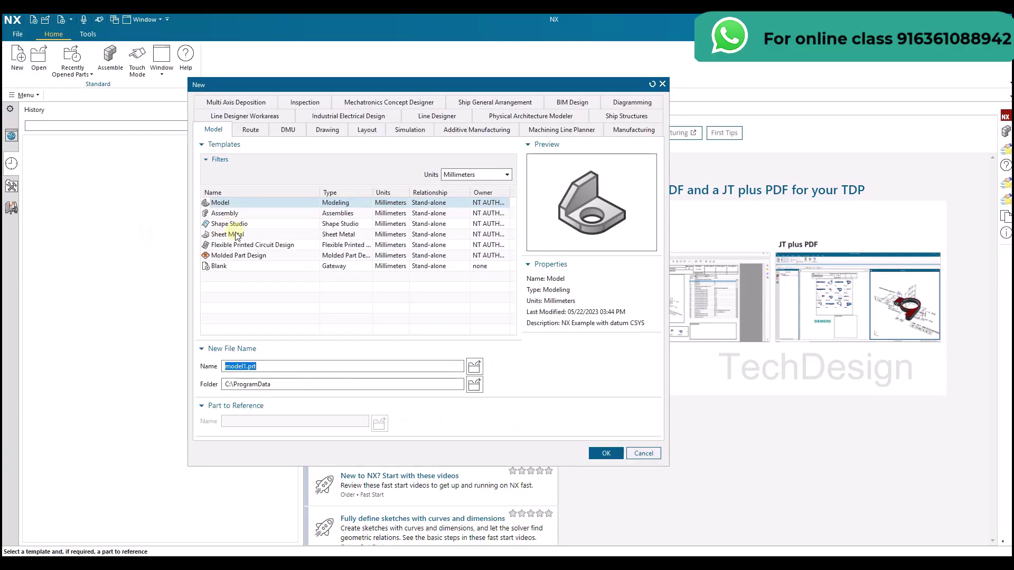
click(236, 236)
click(607, 455)
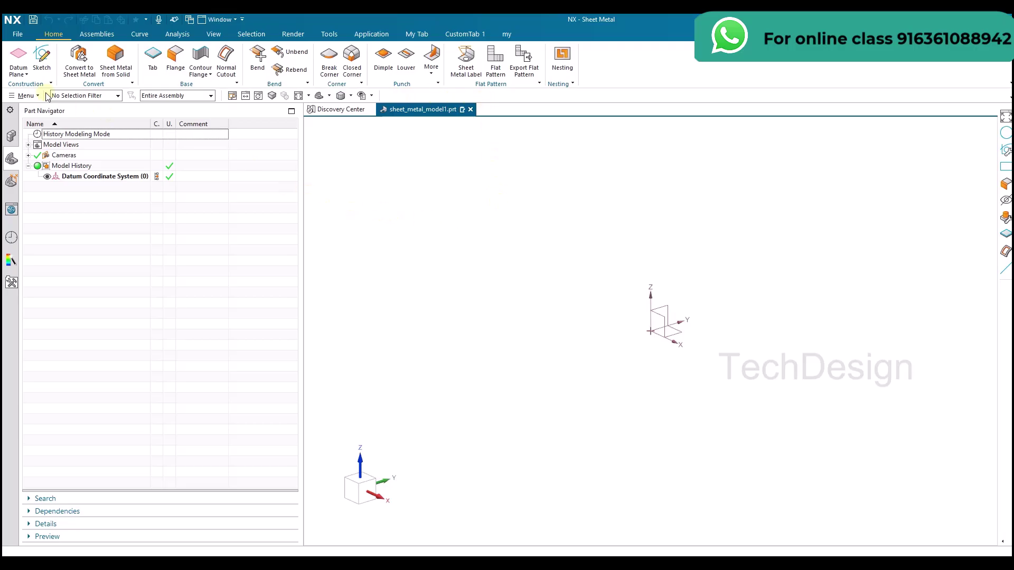
Start a sketch on the Top datum plane, then check the PDF drawing and return.
click(42, 57)
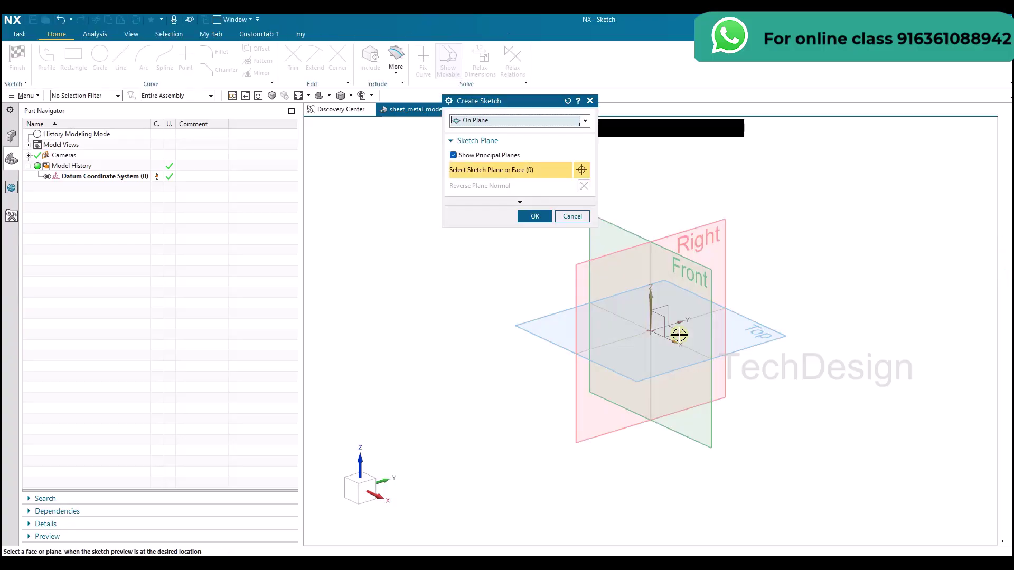
click(759, 342)
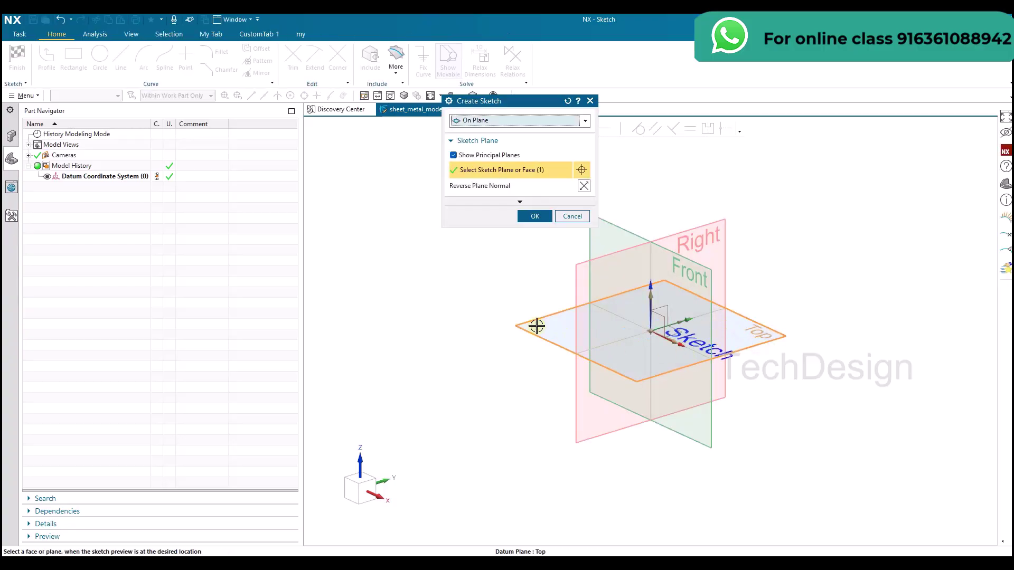
middle_click(593, 554)
click(611, 509)
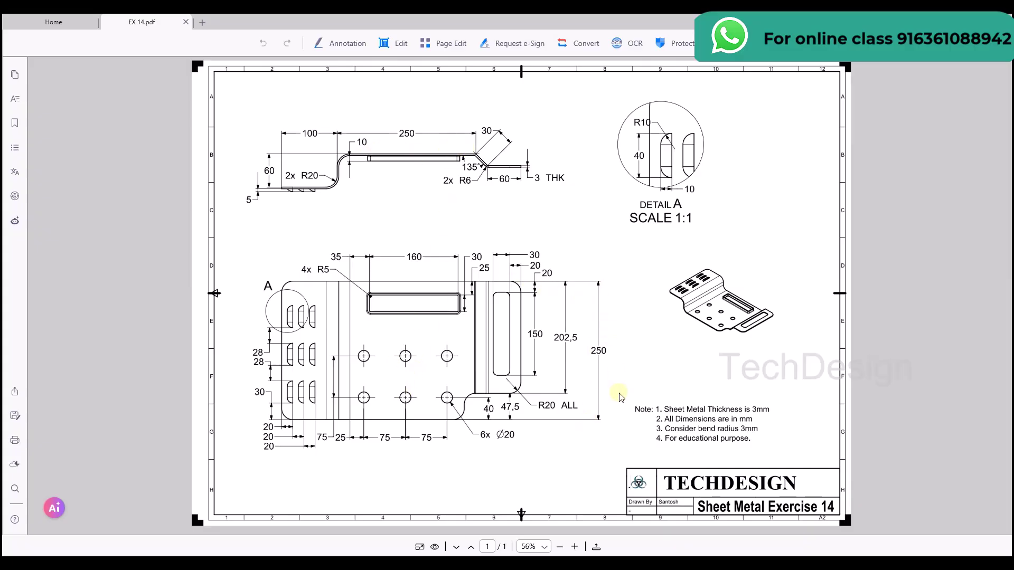
key(alt+Tab)
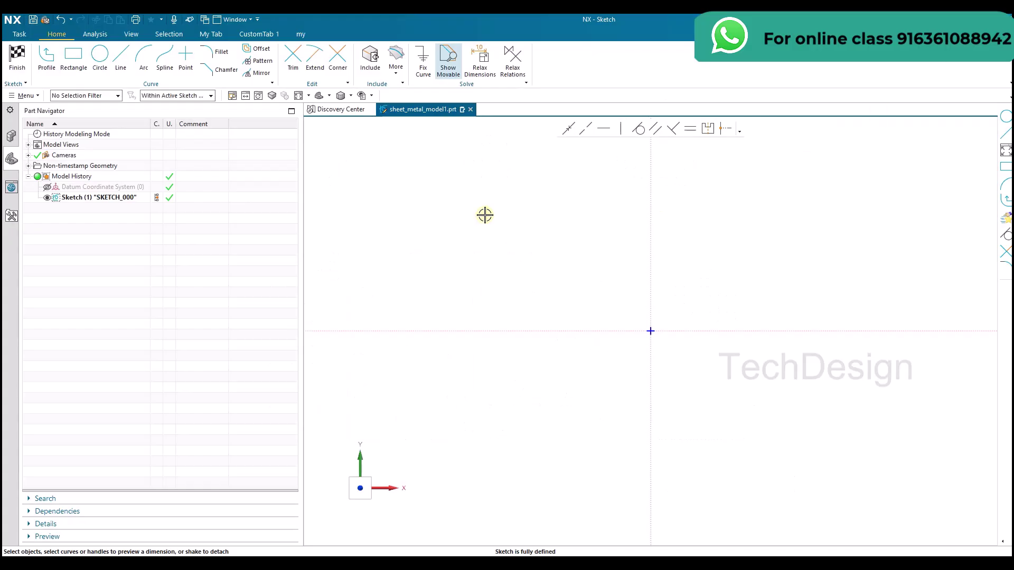
Draw a rectangle with one corner at the sketch origin.
click(74, 58)
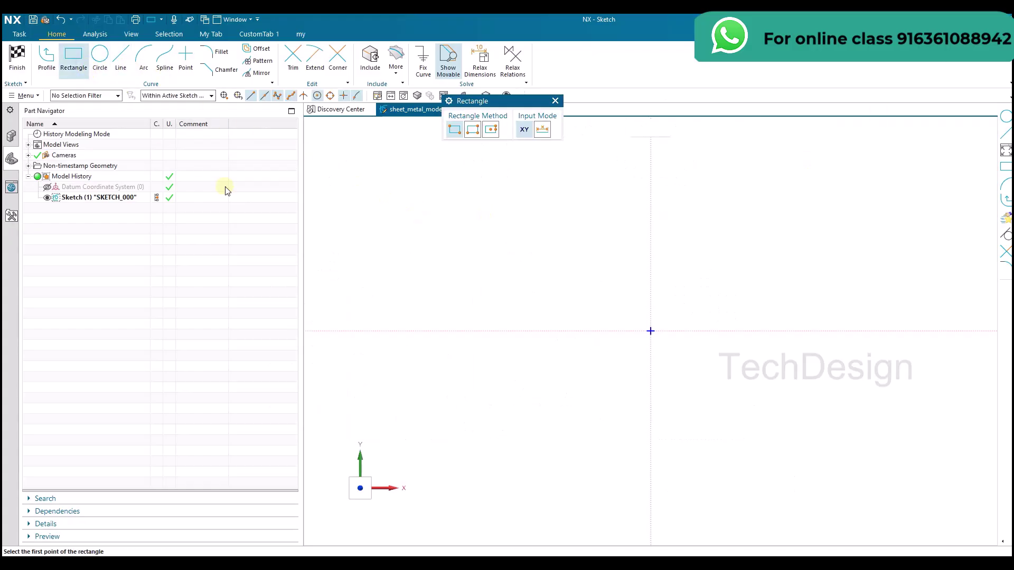
click(651, 332)
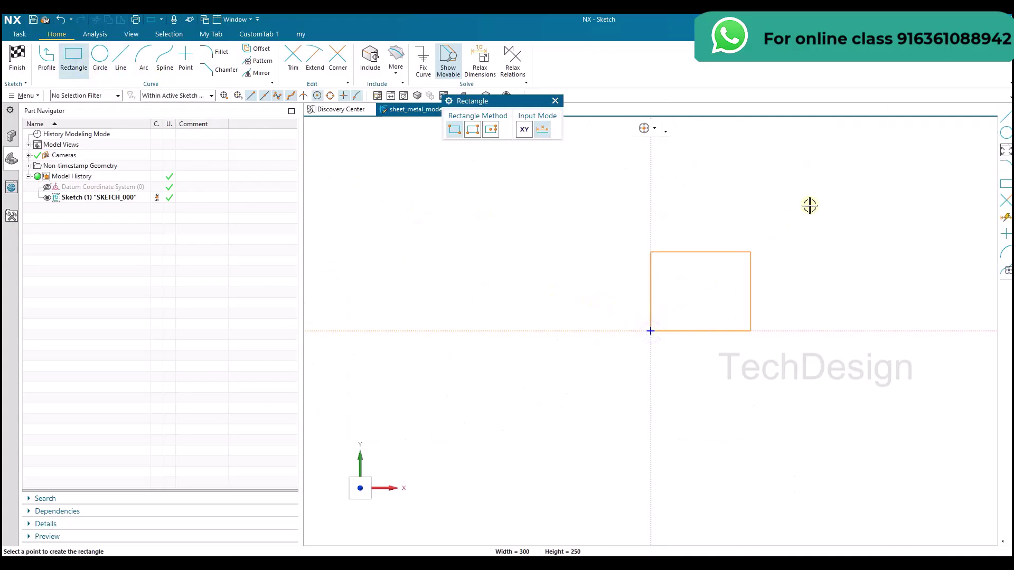
click(846, 171)
key(Escape)
Dimension the rectangle 250 wide and 250 high, scaling the sketch to the first value.
scroll(532, 290, up, 3)
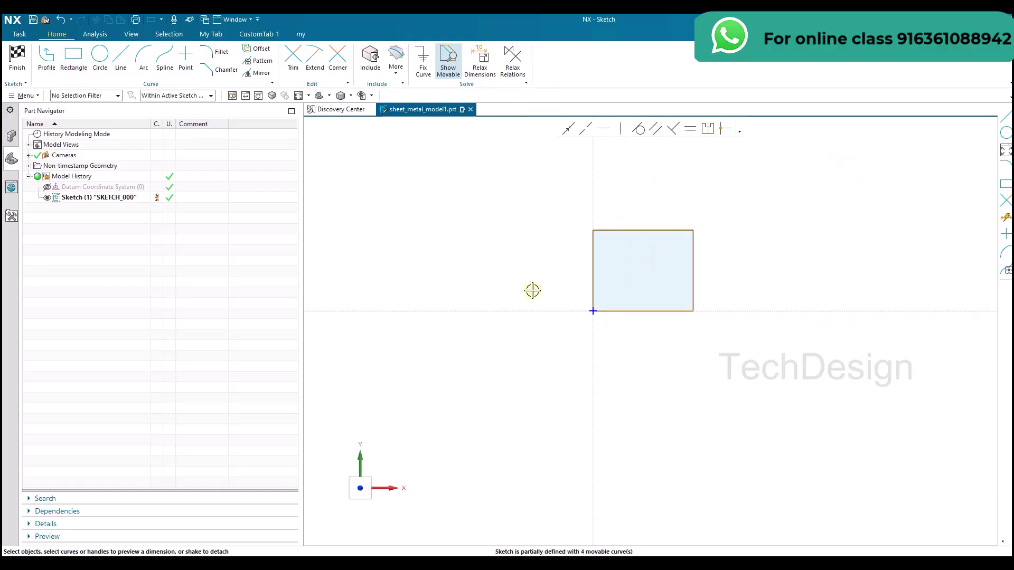
click(627, 231)
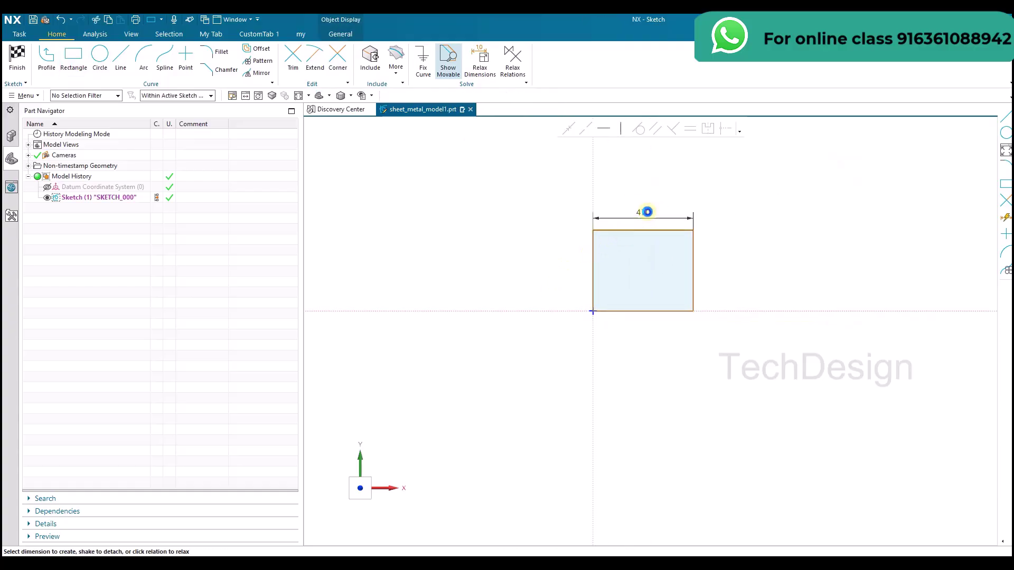
click(646, 212)
text(250)
key(Return)
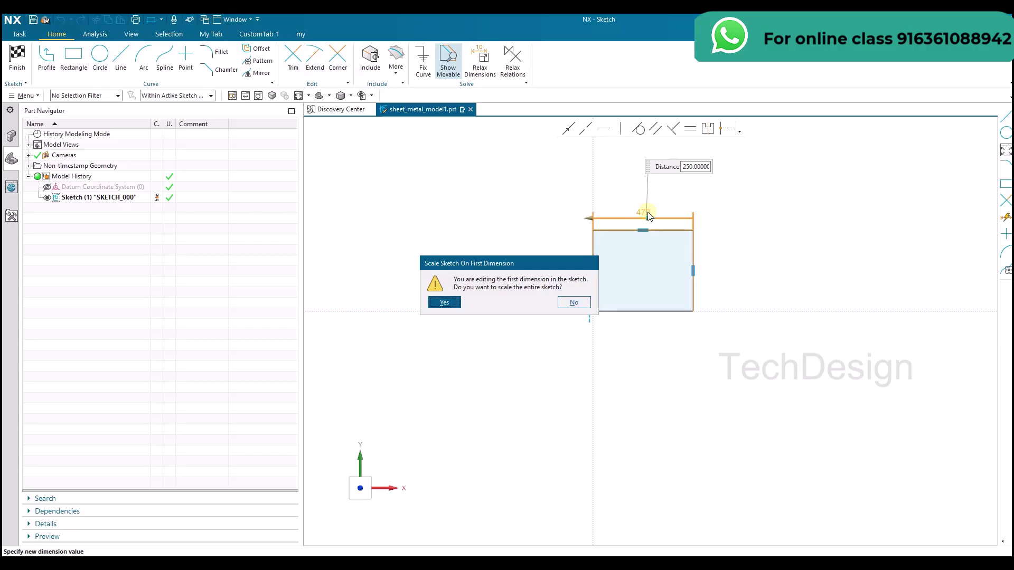
click(443, 302)
scroll(640, 294, down, 5)
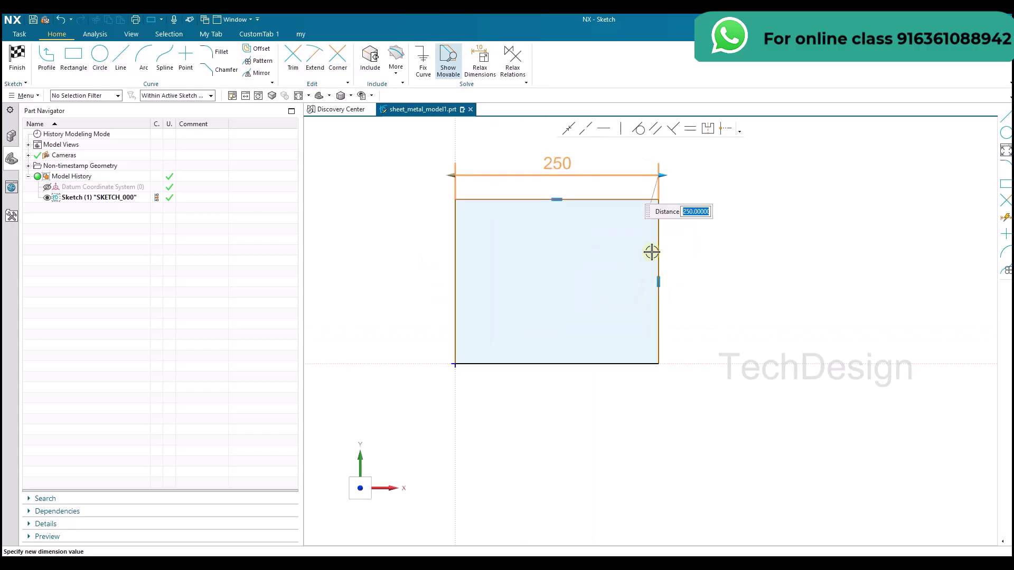
click(659, 242)
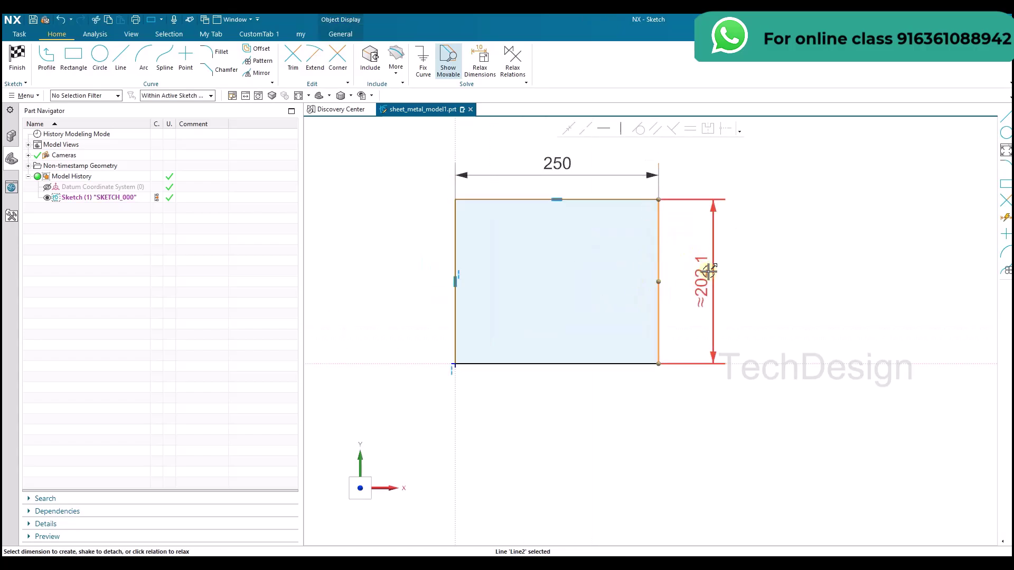
click(708, 272)
key(Return)
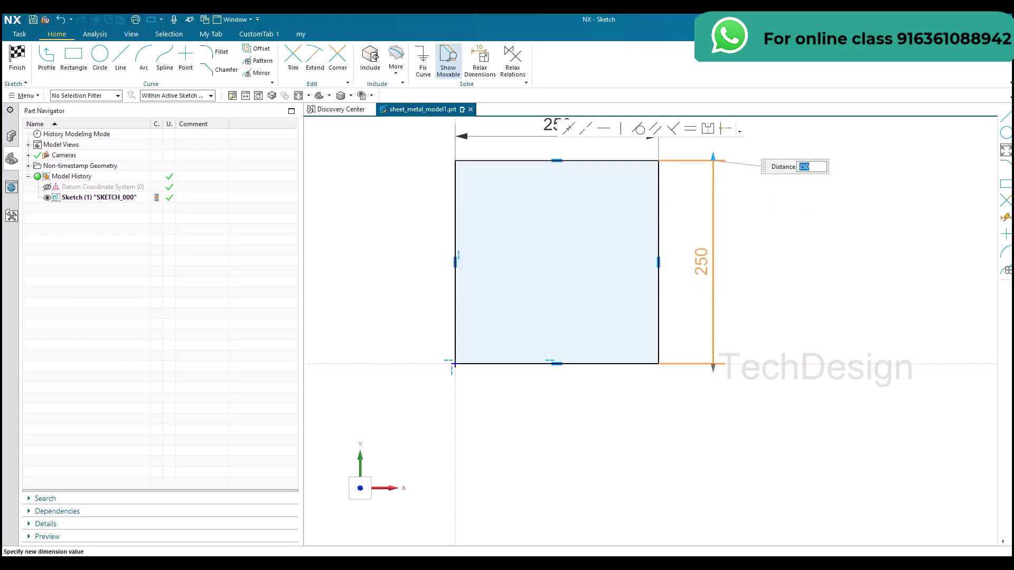
key(alt+Tab)
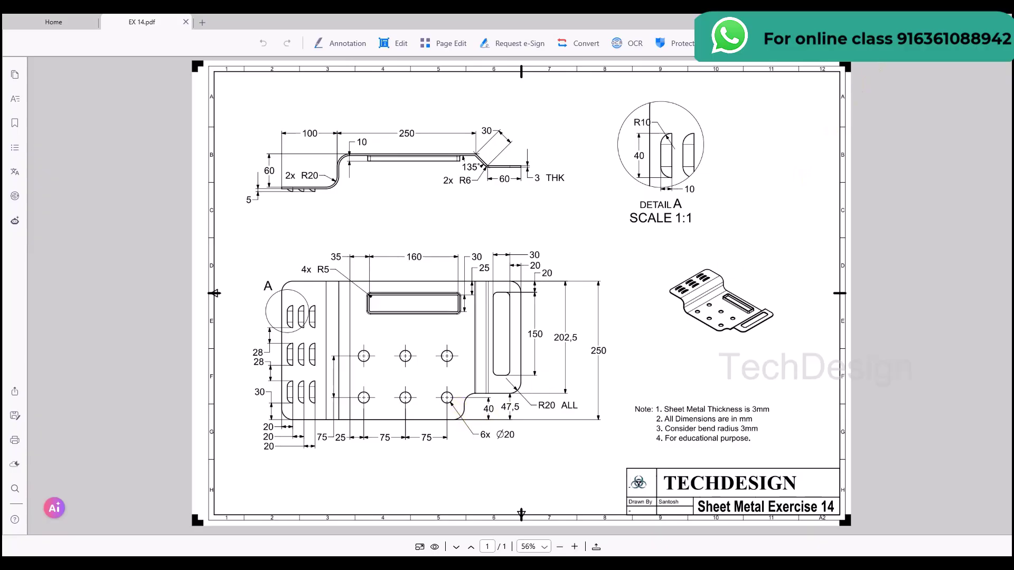
key(alt+Tab)
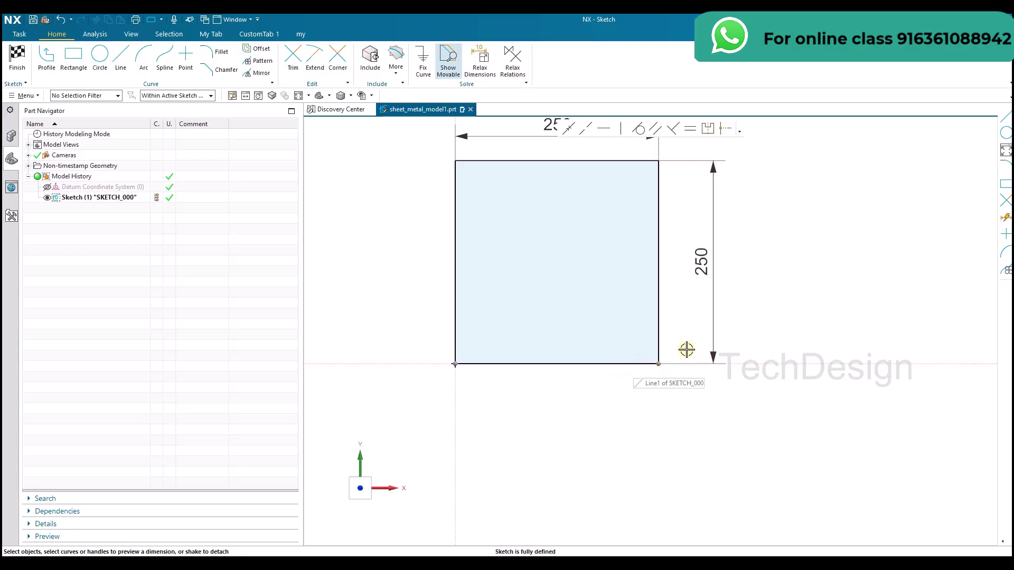
Draw a vertical and a horizontal line at the bottom-right corner and trim the overhang into a notch.
click(121, 60)
scroll(642, 359, up, 3)
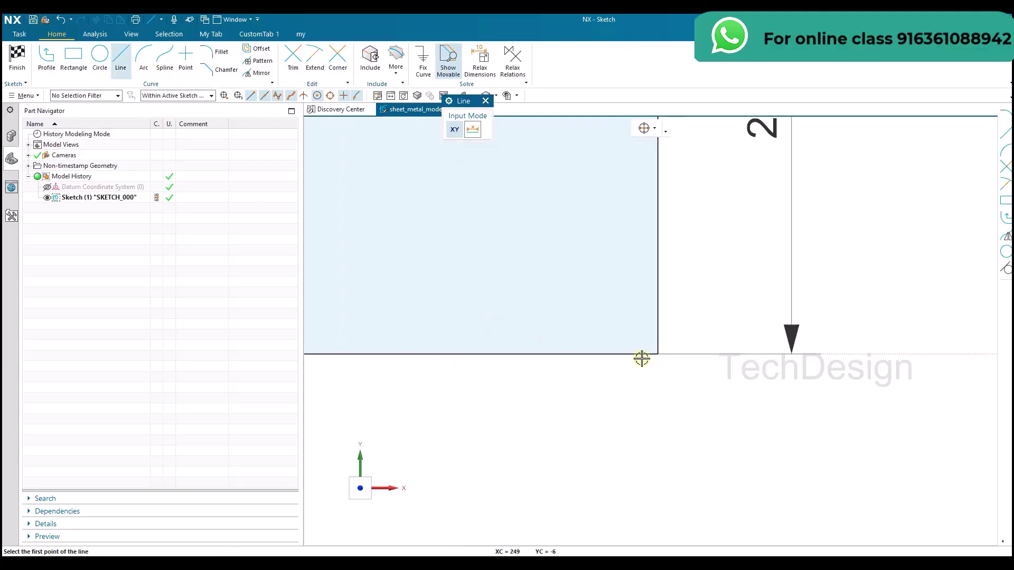
click(577, 354)
click(579, 271)
click(577, 271)
click(676, 271)
key(Escape)
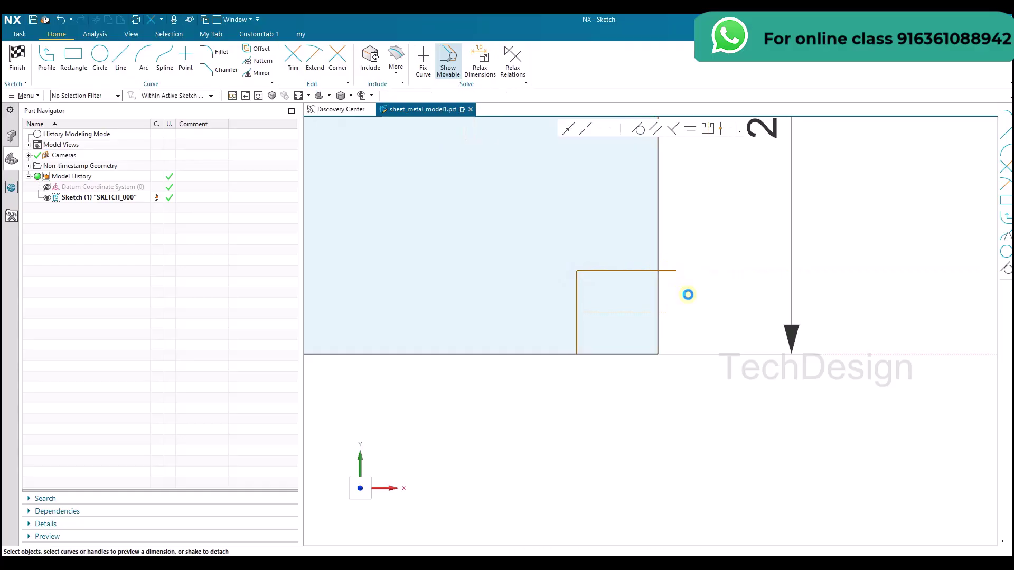
key(t)
click(675, 271)
key(Escape)
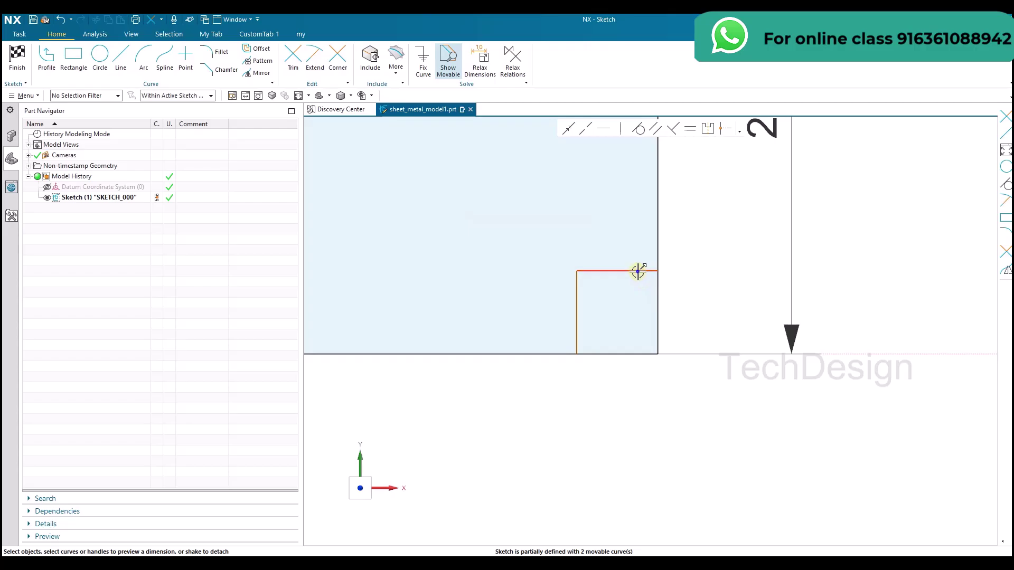
Dimension the notch 47.5 high and 21 wide.
click(658, 271)
click(657, 354)
click(689, 317)
text(47)
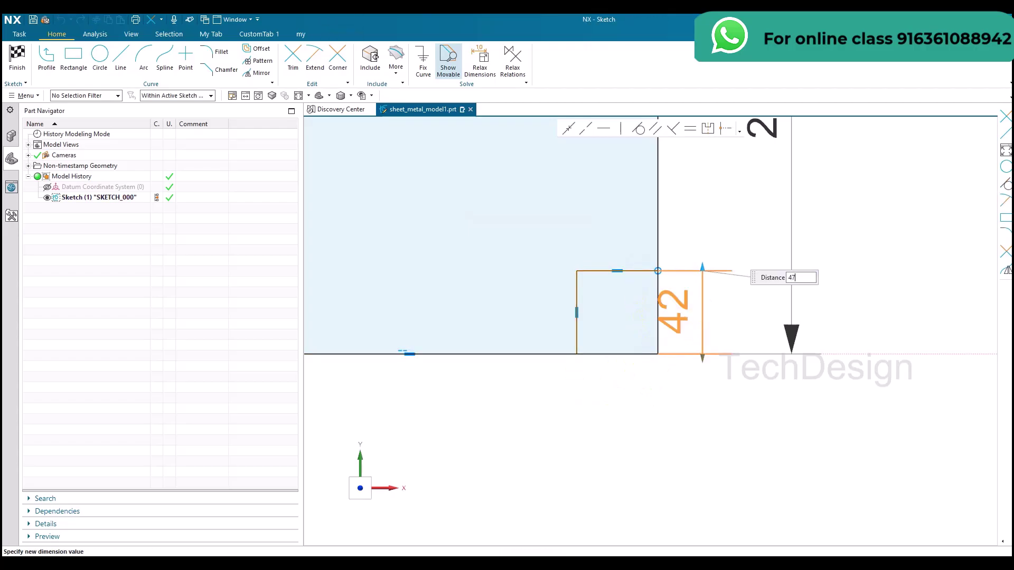
text(.5)
key(Return)
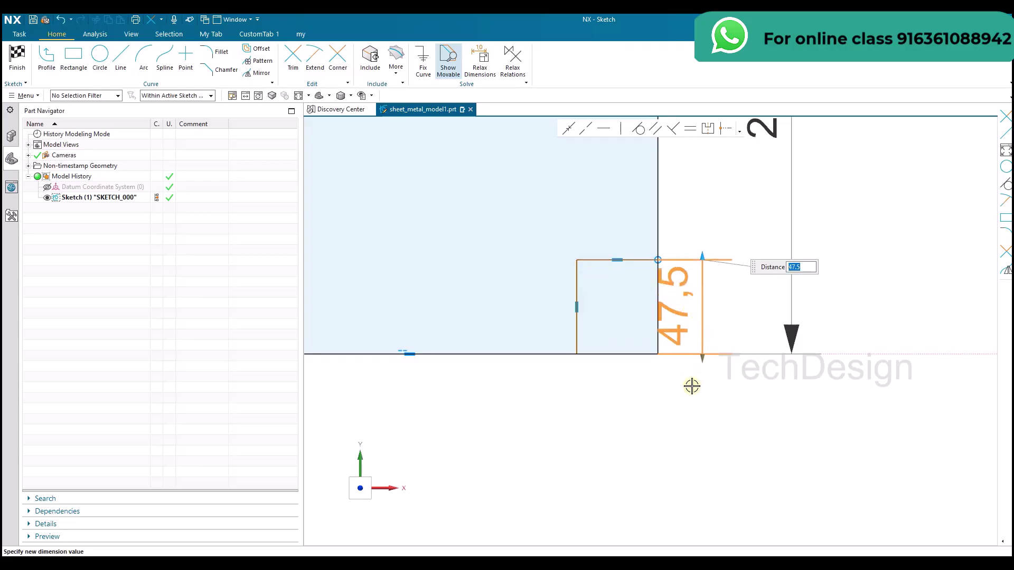
scroll(690, 383, up, 2)
click(555, 268)
click(649, 330)
click(606, 191)
text(21)
key(Return)
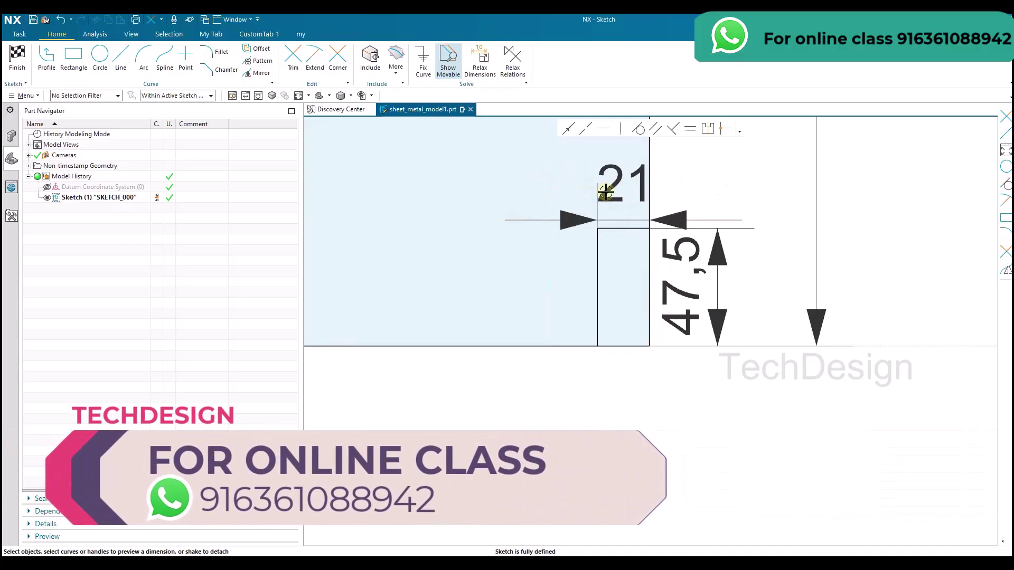
scroll(595, 344, down, 3)
drag(651, 313, 710, 299)
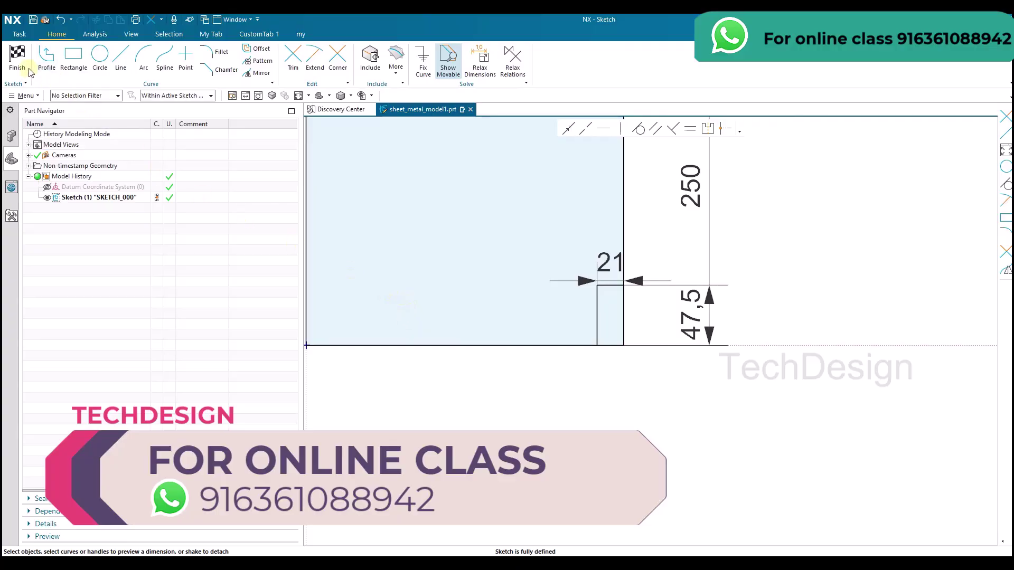
Finish the sketch, fit it in the view, and bring up the PDF drawing.
click(18, 57)
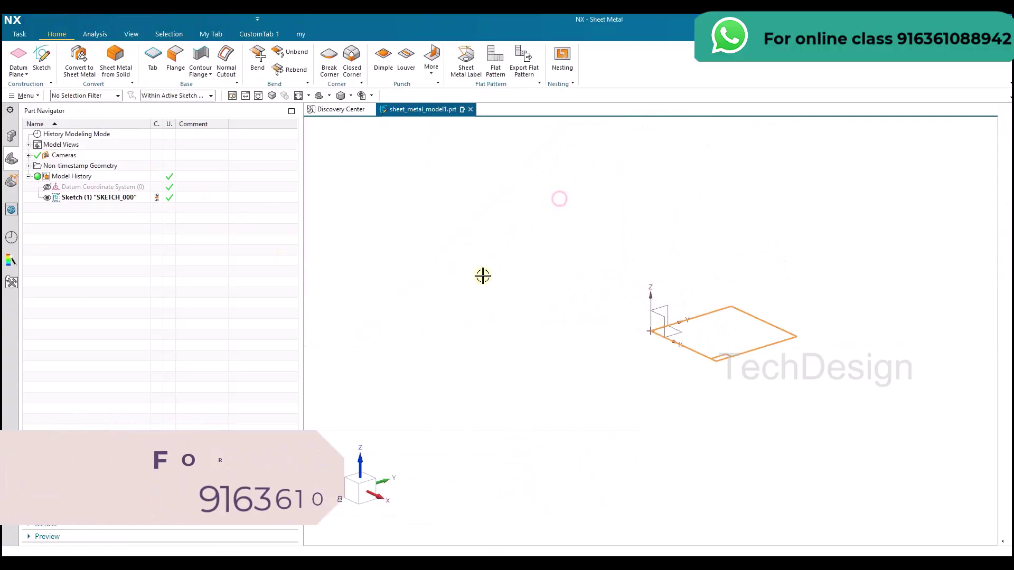
key(ctrl+f)
scroll(497, 280, down, 3)
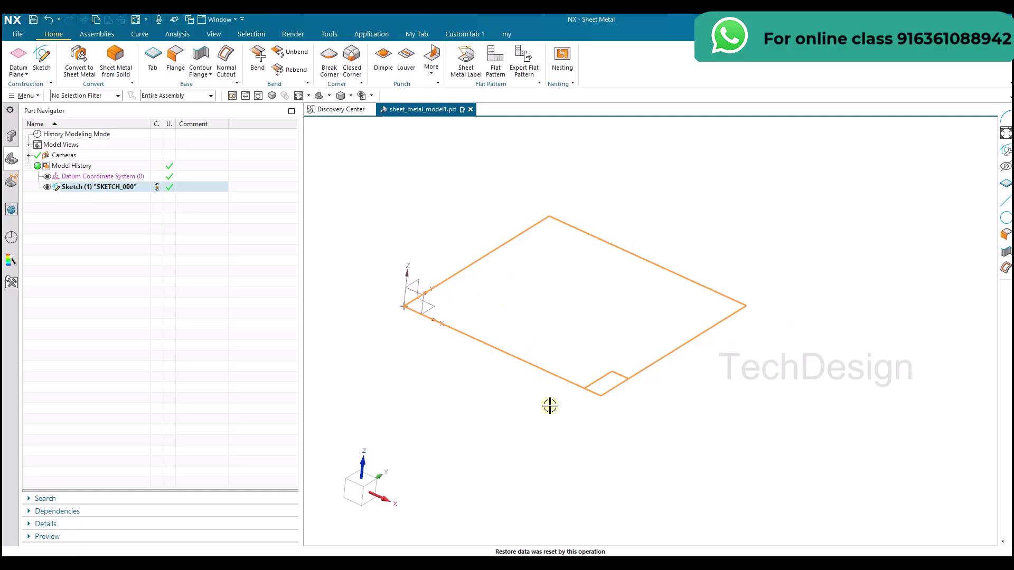
click(629, 555)
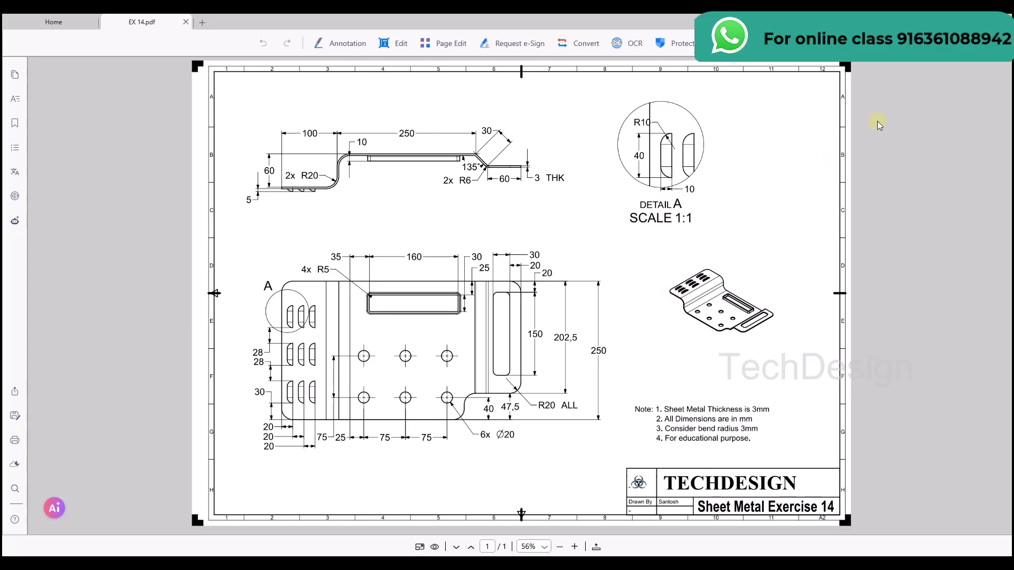
Back in NX, start a 3 mm base Tab on the sketch and move its dialog aside.
key(alt+Tab)
click(496, 224)
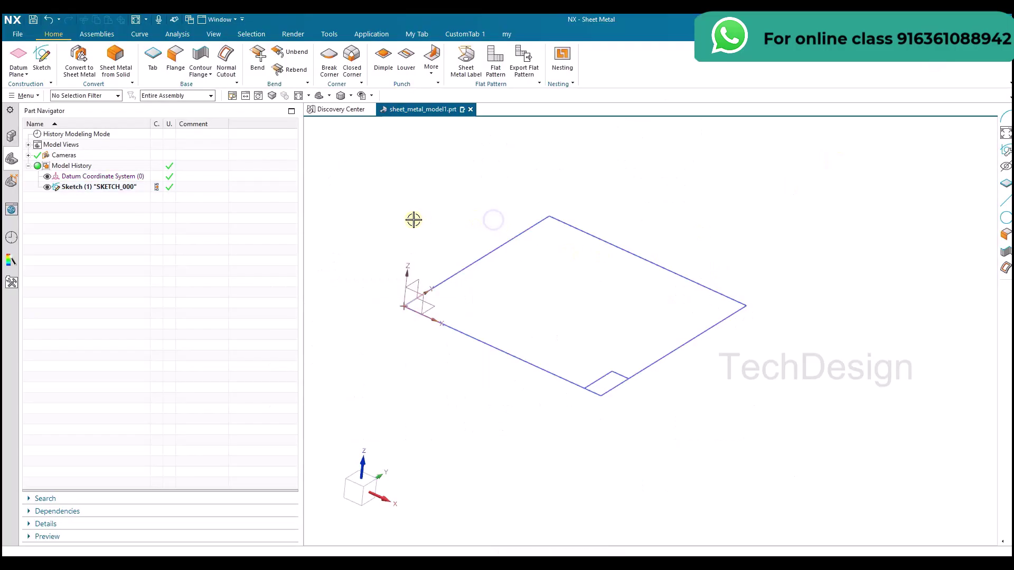
click(153, 57)
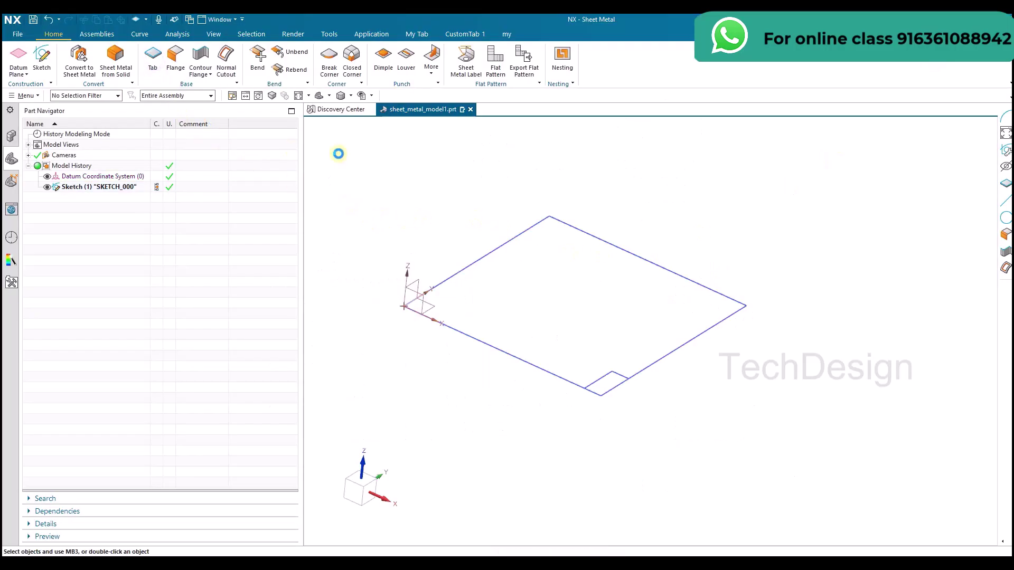
drag(557, 110, 359, 118)
click(593, 129)
Use Single Curve selection to pick all six edges of the notched outline.
click(596, 141)
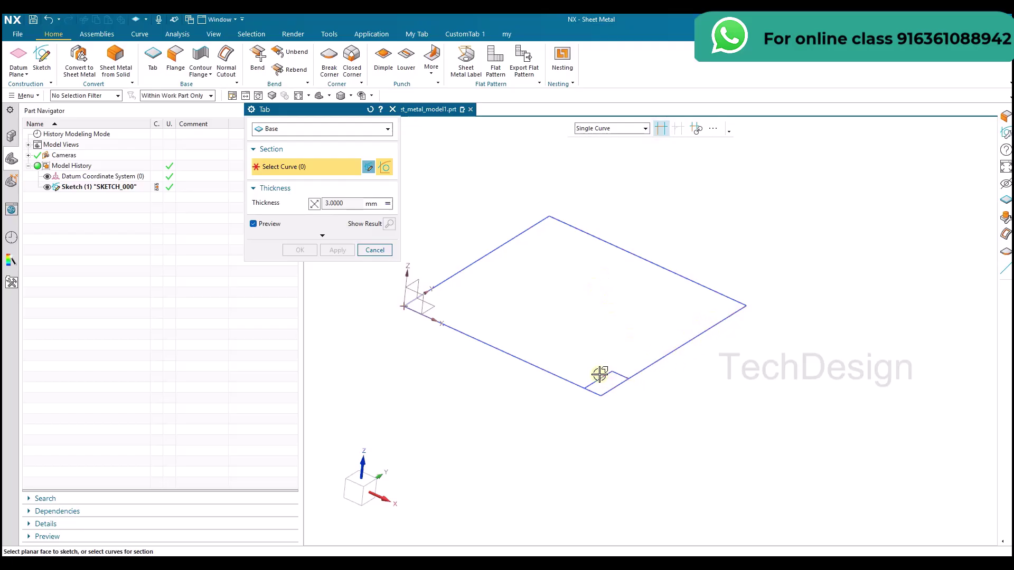
click(677, 274)
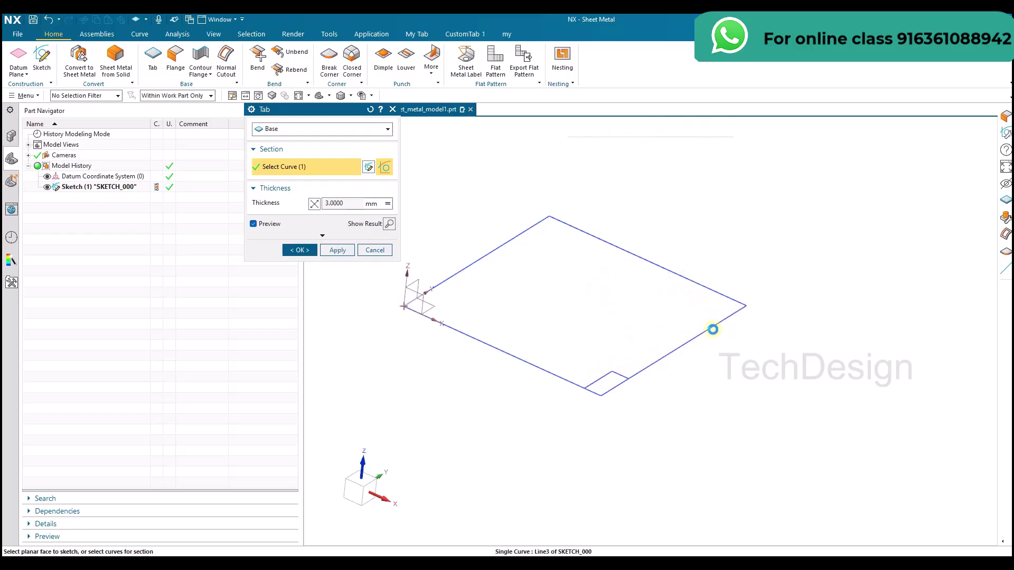
click(708, 327)
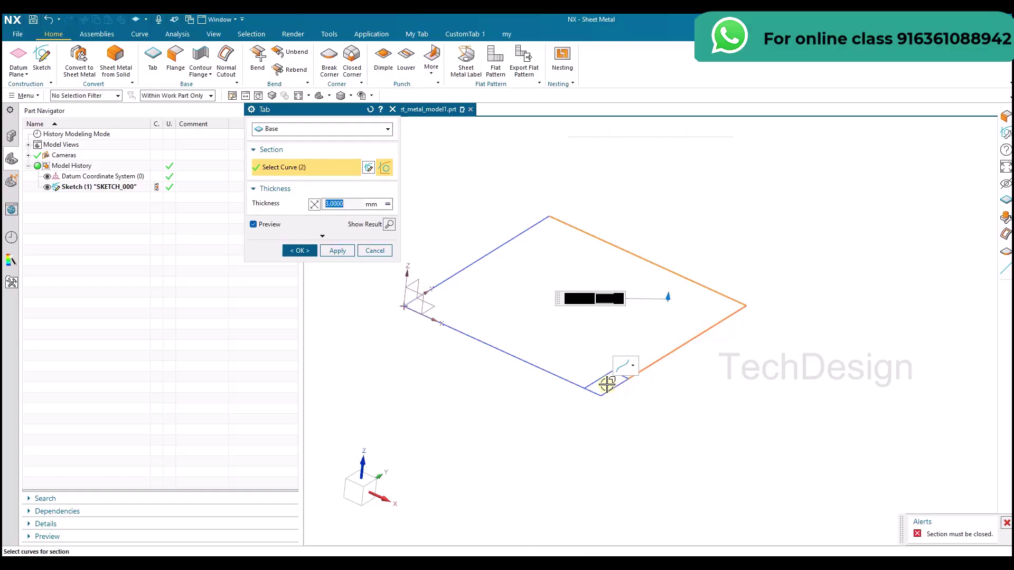
scroll(630, 369, up, 3)
click(642, 366)
click(554, 389)
click(550, 385)
scroll(675, 373, down, 3)
click(552, 280)
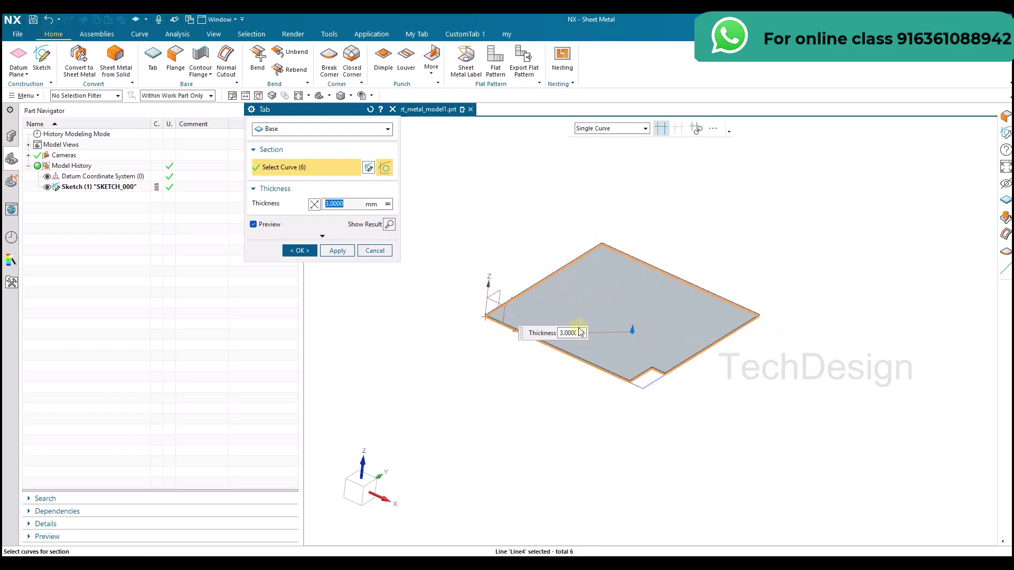
Create the 3 mm base tab plate and fit it in the view.
scroll(642, 331, up, 1)
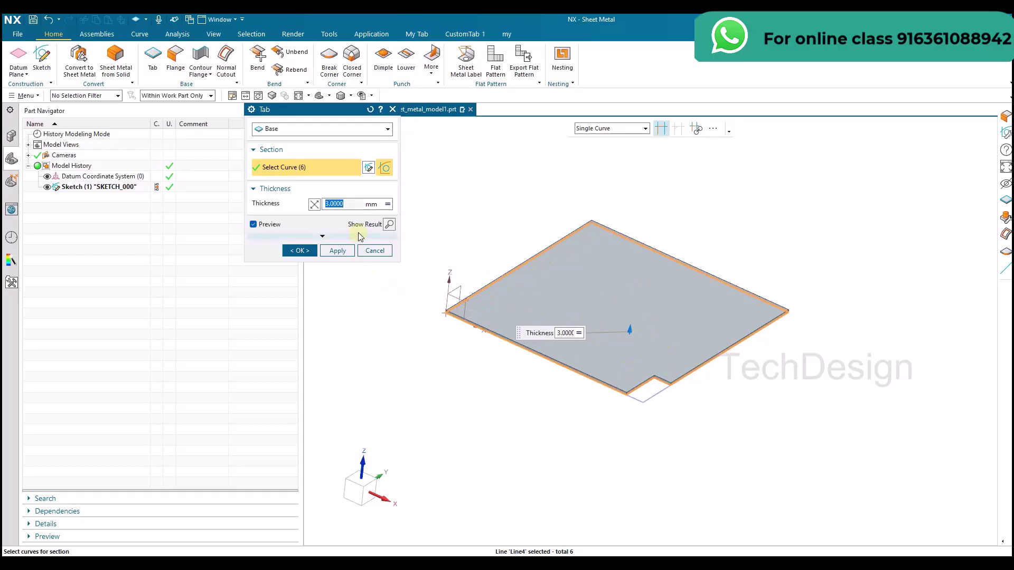
click(300, 251)
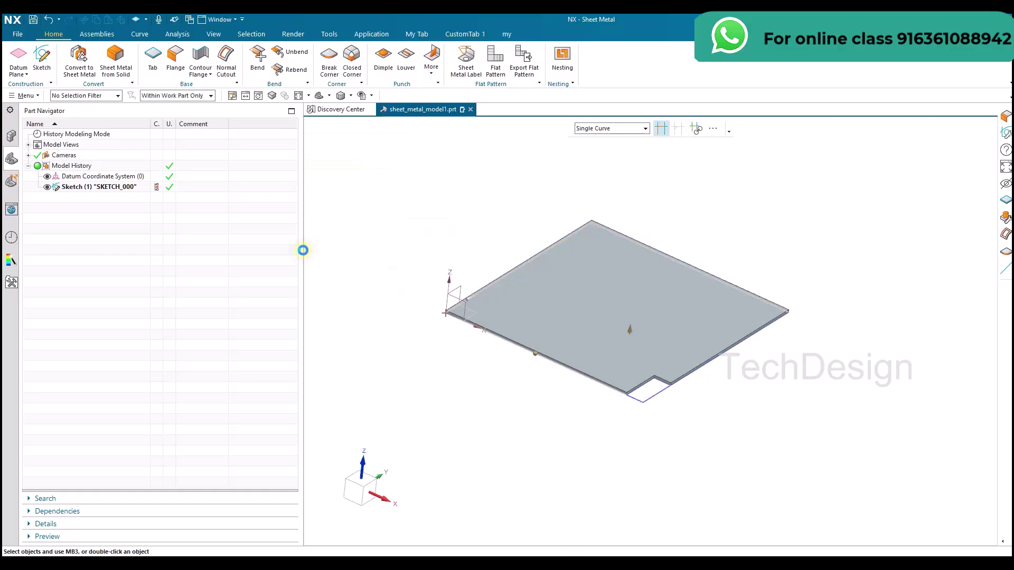
key(ctrl+f)
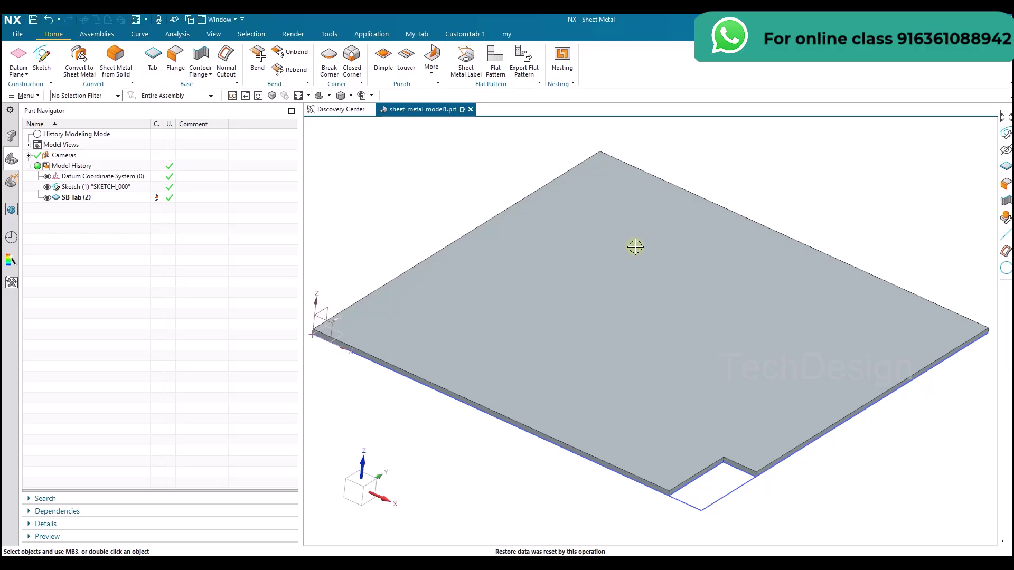
scroll(474, 203, down, 3)
click(174, 56)
scroll(553, 283, up, 3)
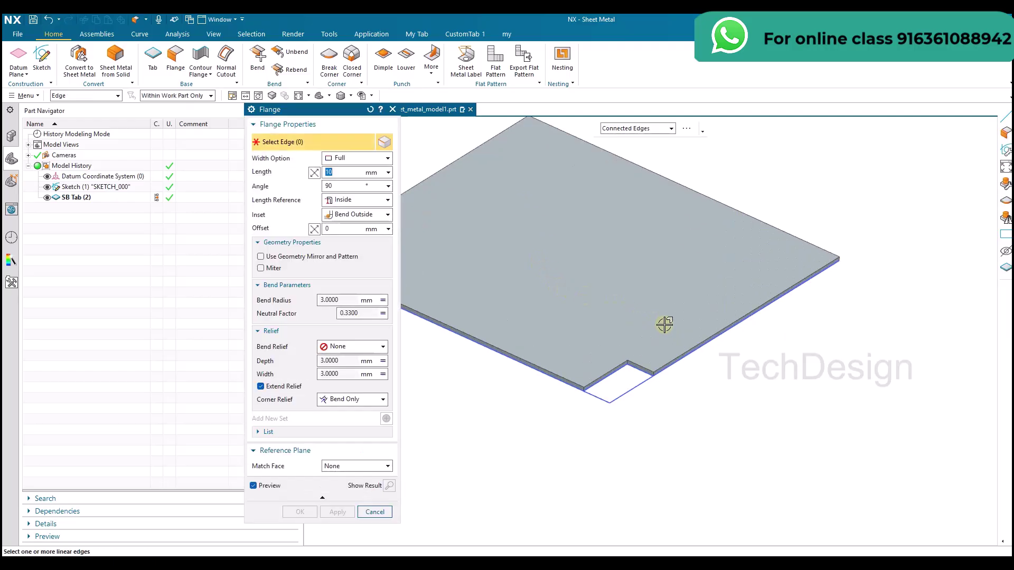
Select the plate's right edge for the flange, then check the PDF drawing.
click(685, 350)
middle_drag(698, 302, 728, 288)
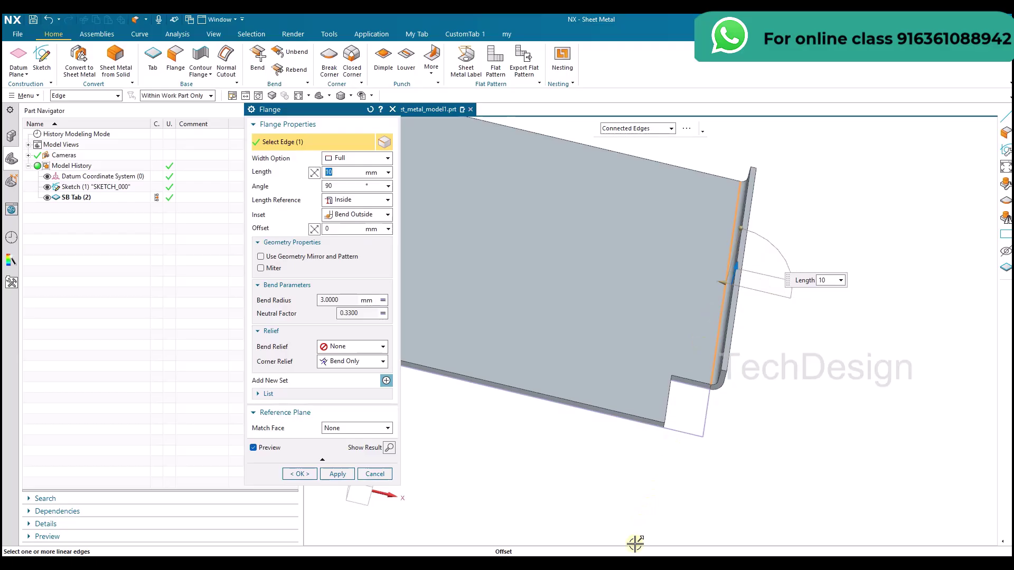
click(641, 530)
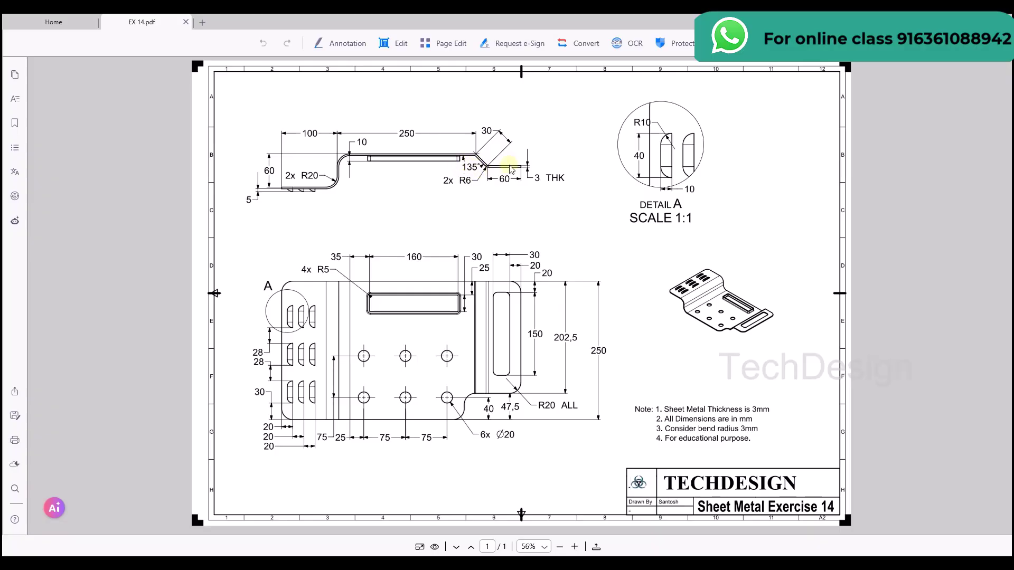
Return from the PDF drawing to the Flange dialog in NX.
key(alt+Tab)
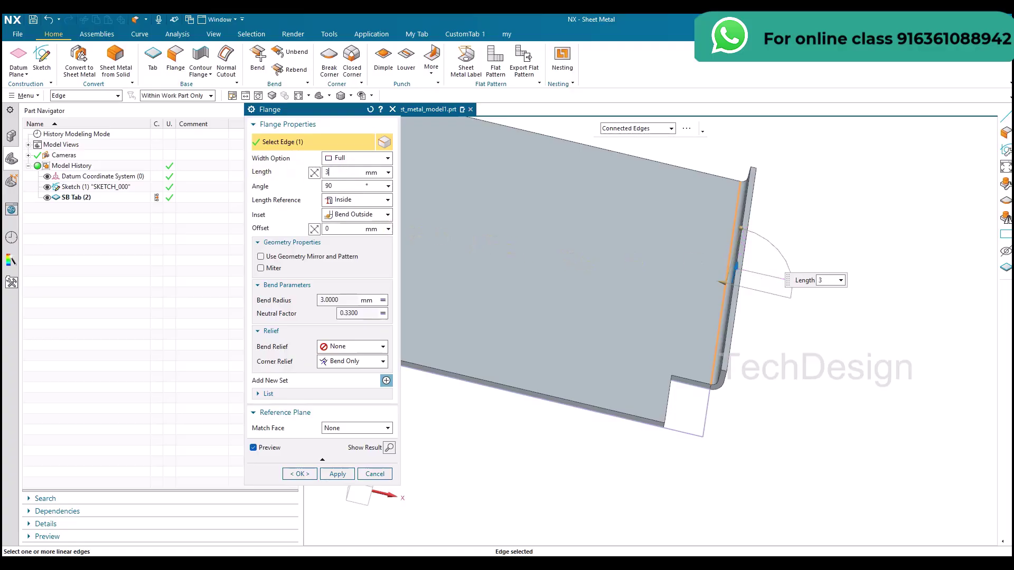
Create the right-edge flange with 30 mm length and a 45° angle.
text(0)
key(Return)
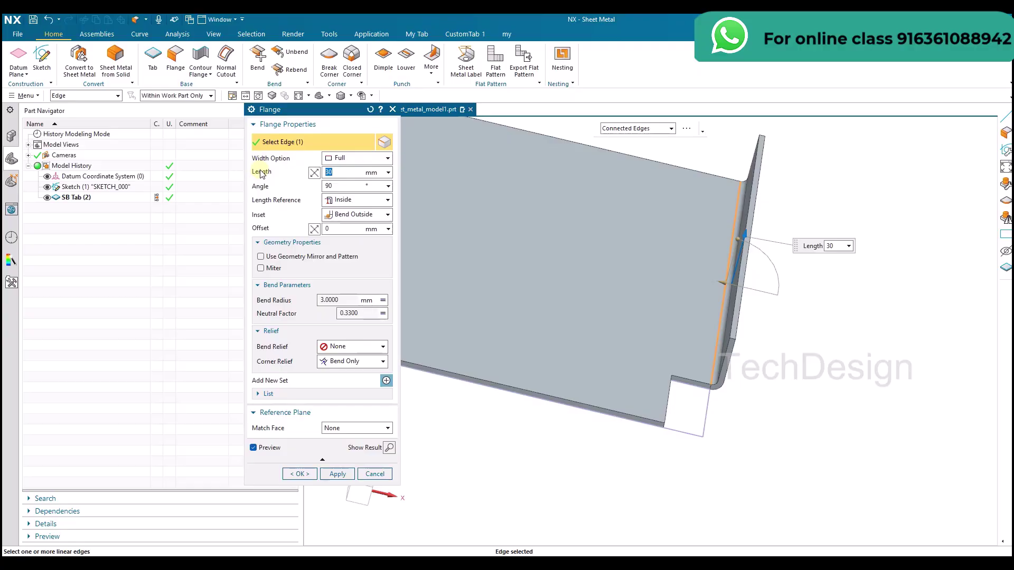
click(332, 187)
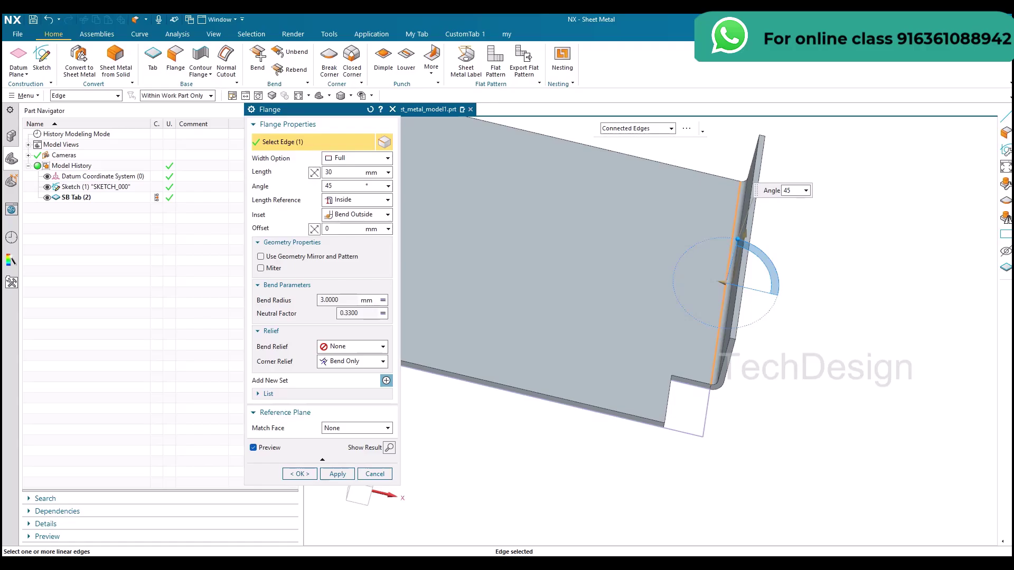
key(Return)
middle_drag(580, 289, 632, 293)
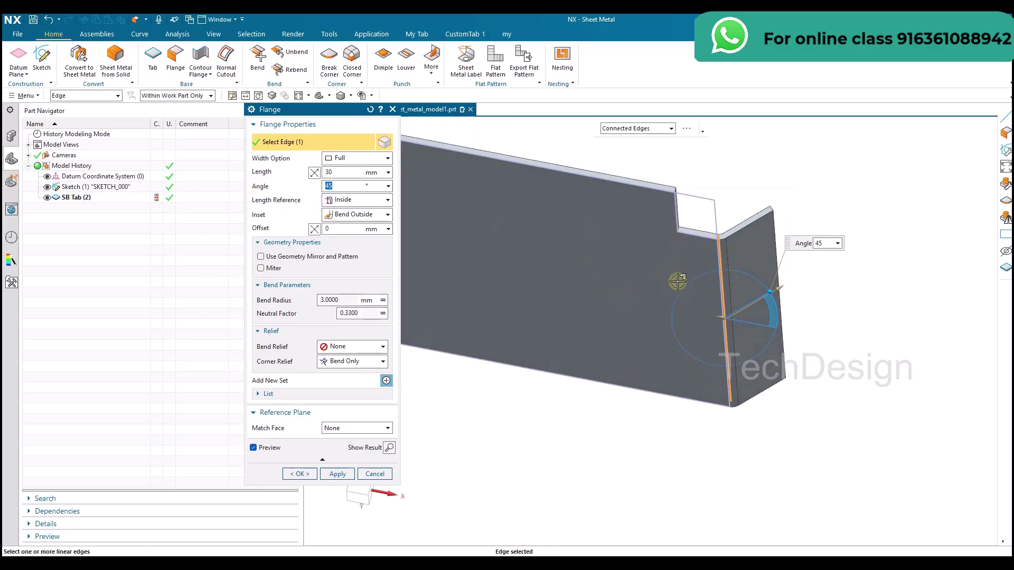
middle_drag(675, 154, 690, 342)
scroll(688, 343, down, 2)
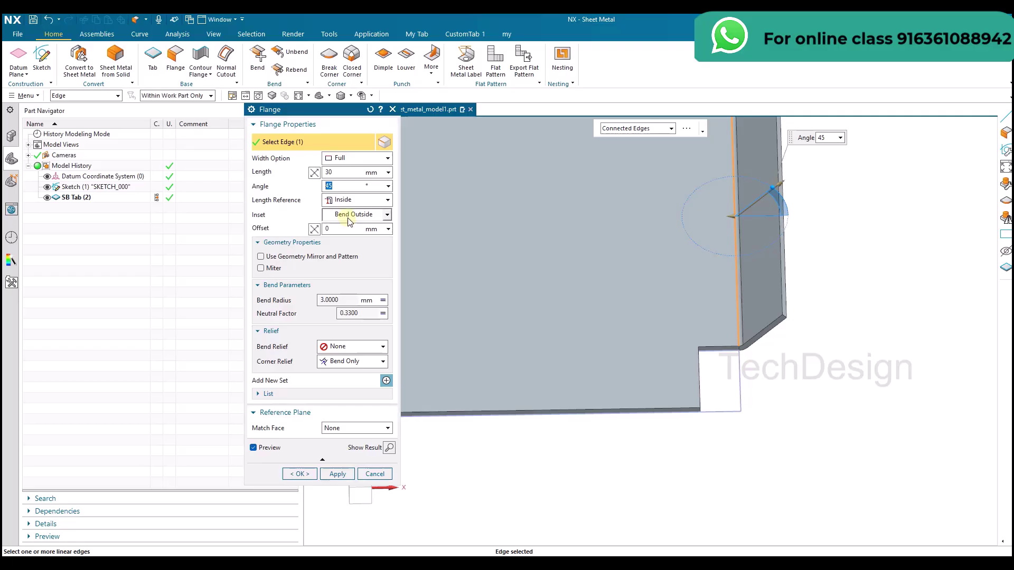
click(299, 474)
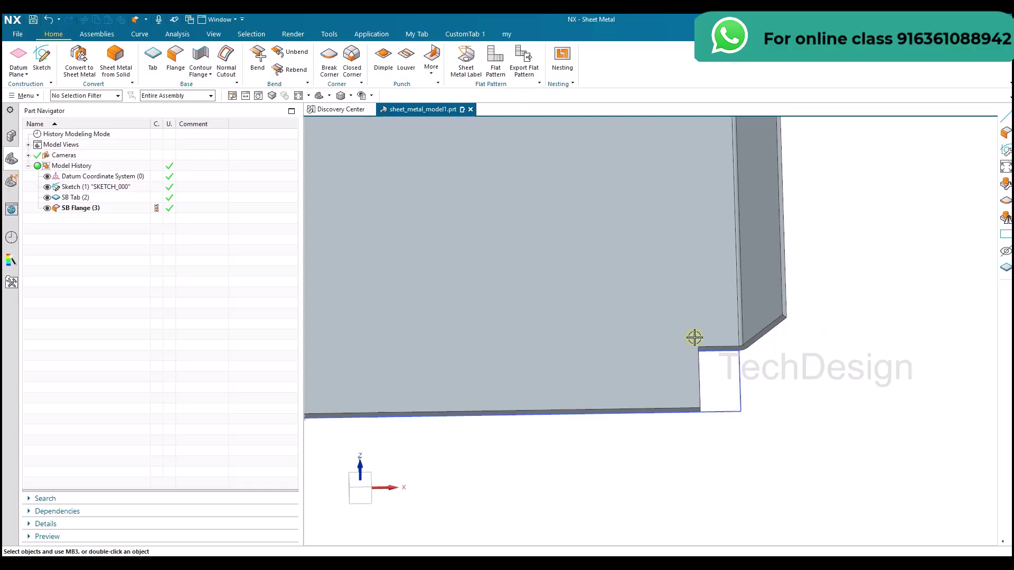
Begin a second flange on the plate with F4.
scroll(507, 289, down, 5)
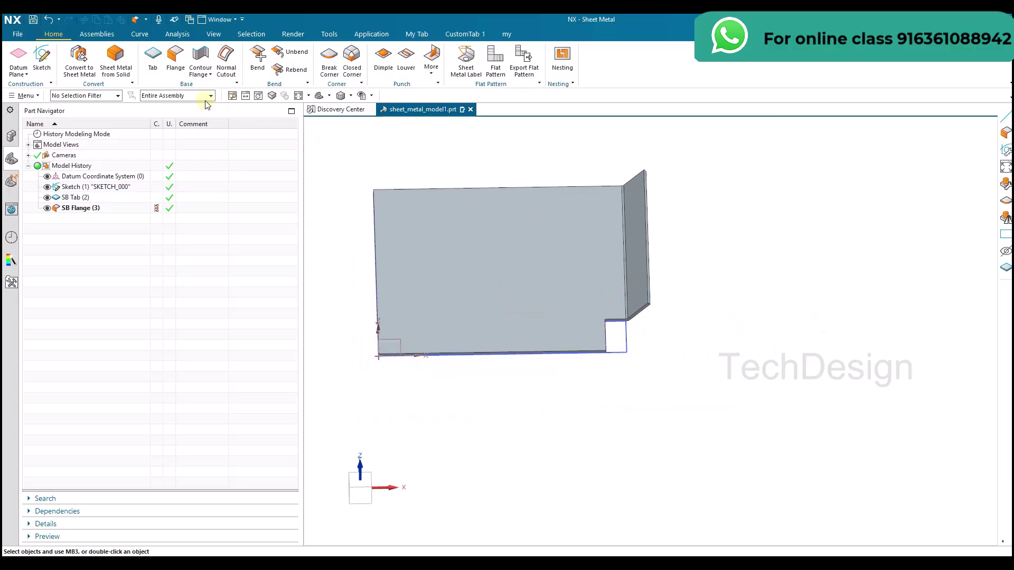
click(636, 213)
key(F4)
scroll(651, 206, up, 5)
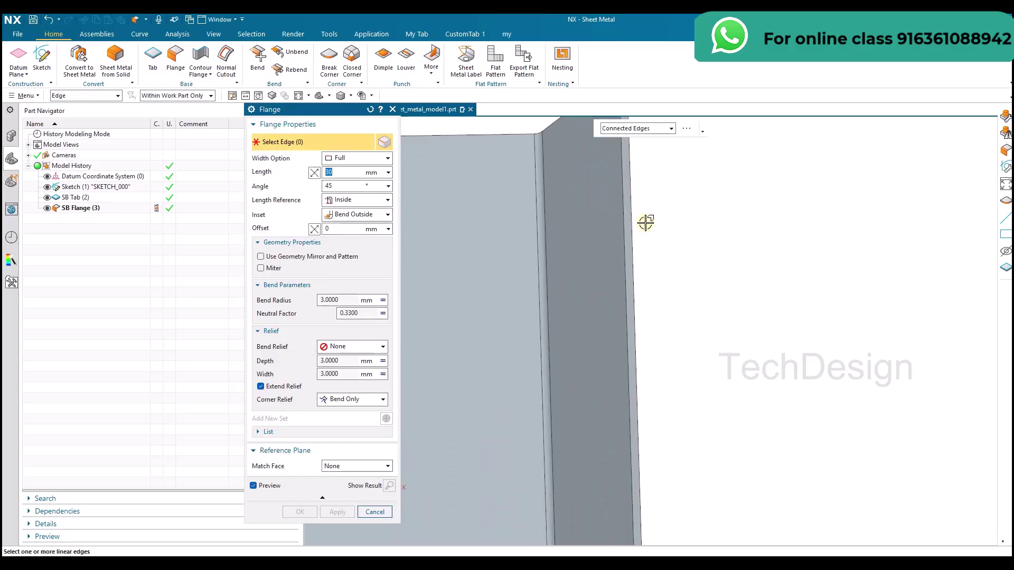
Preview a second flange on the 45° flange's outer edge with a 60 mm length, per the PDF.
click(628, 247)
scroll(630, 247, down, 3)
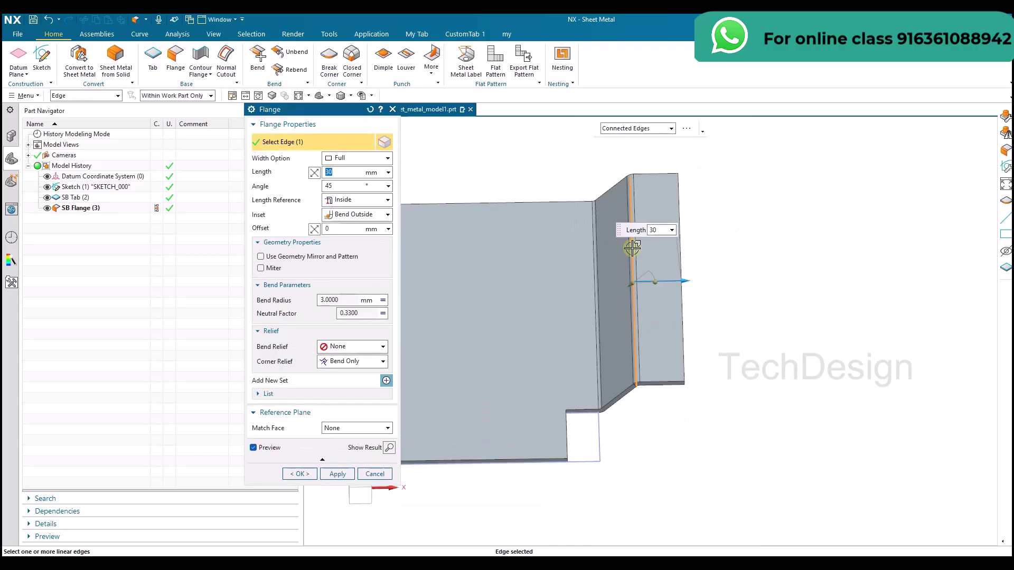
scroll(632, 248, down, 3)
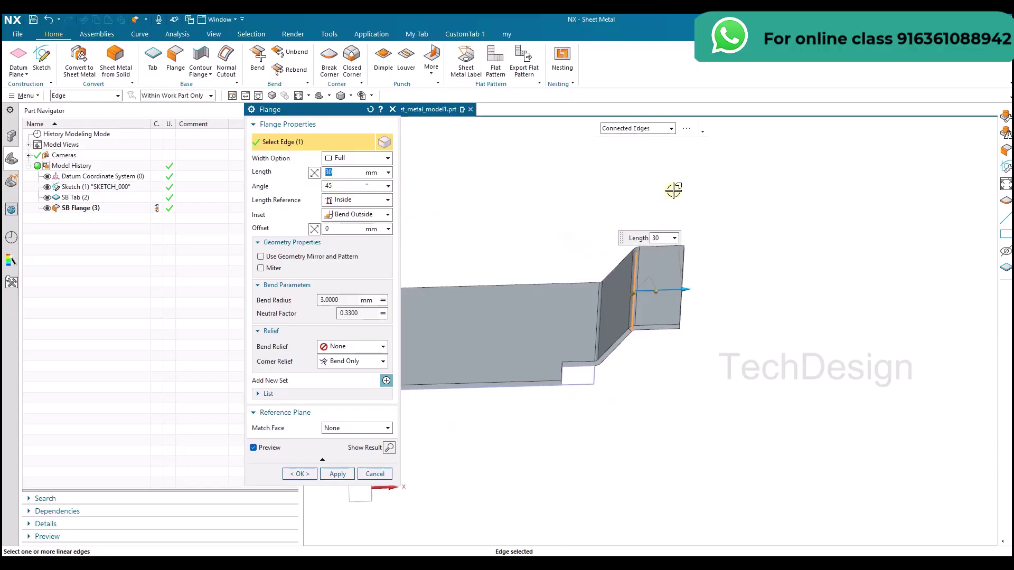
scroll(661, 267, up, 1)
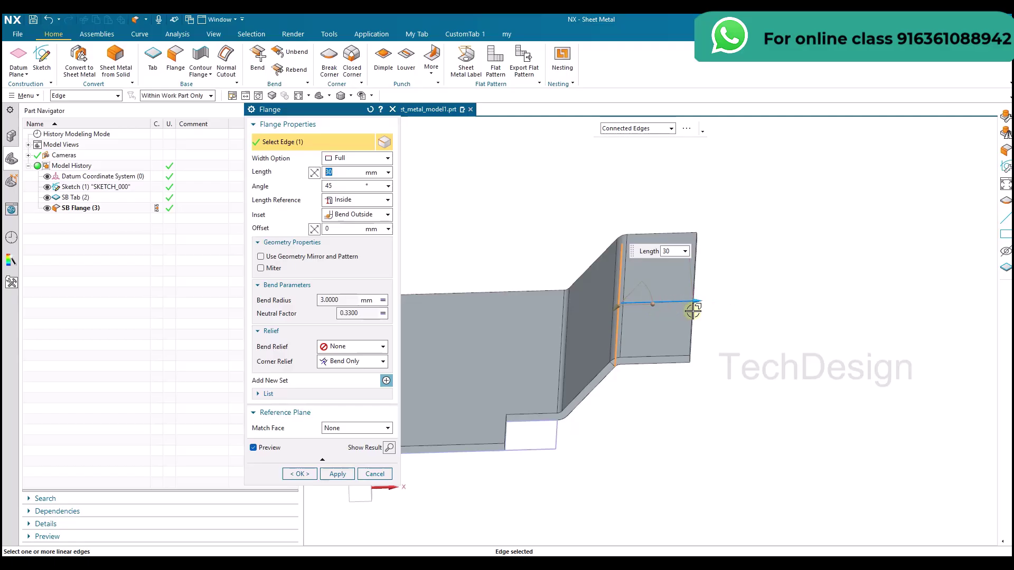
key(alt+Tab)
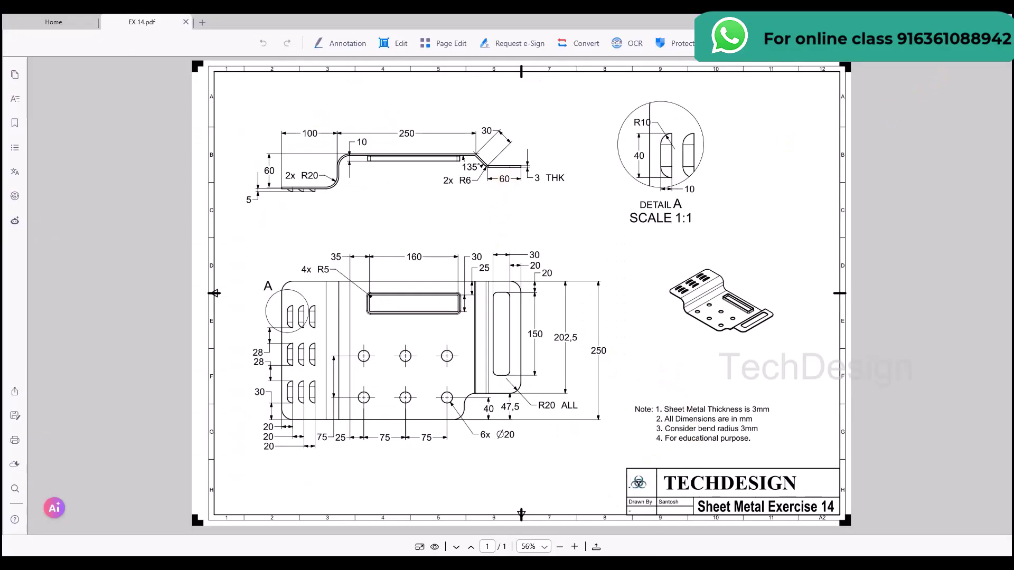
key(alt+Tab)
double_click(332, 172)
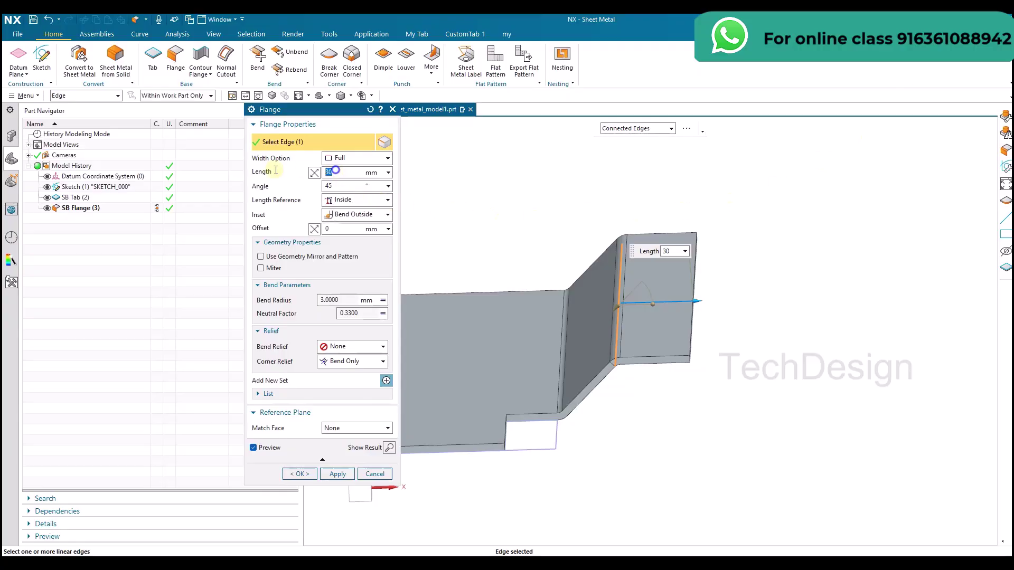
text(60)
key(Return)
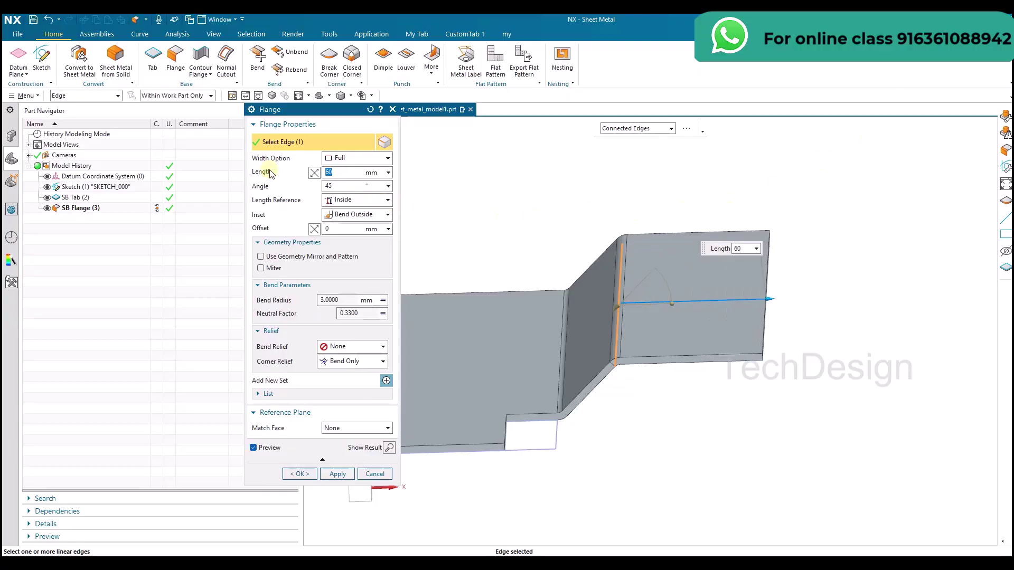